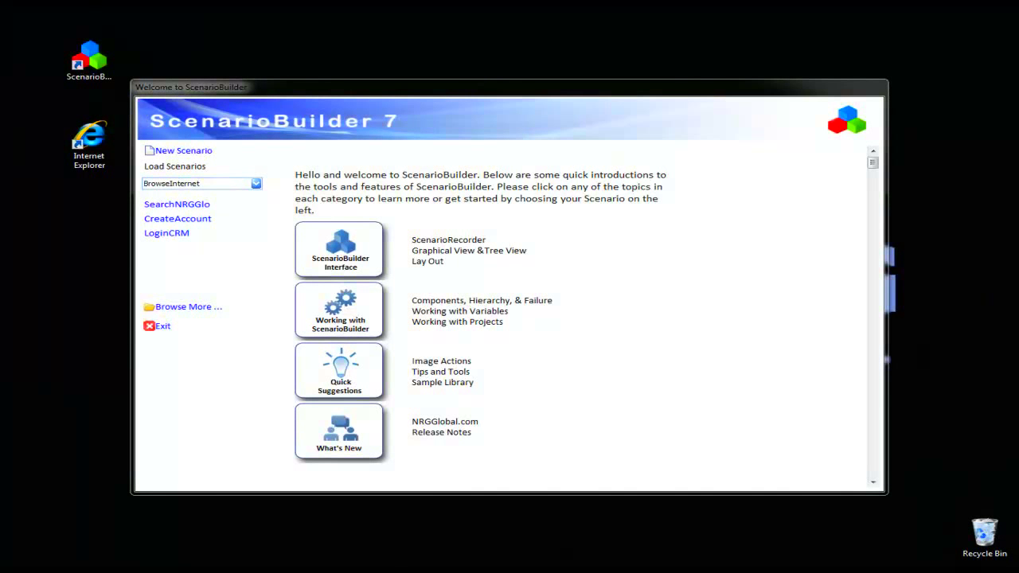
- Start a new scenario and rename it from Untitled to SearchNRGGlobal2
{"action": "left_click", "coordinate": [176, 152]}
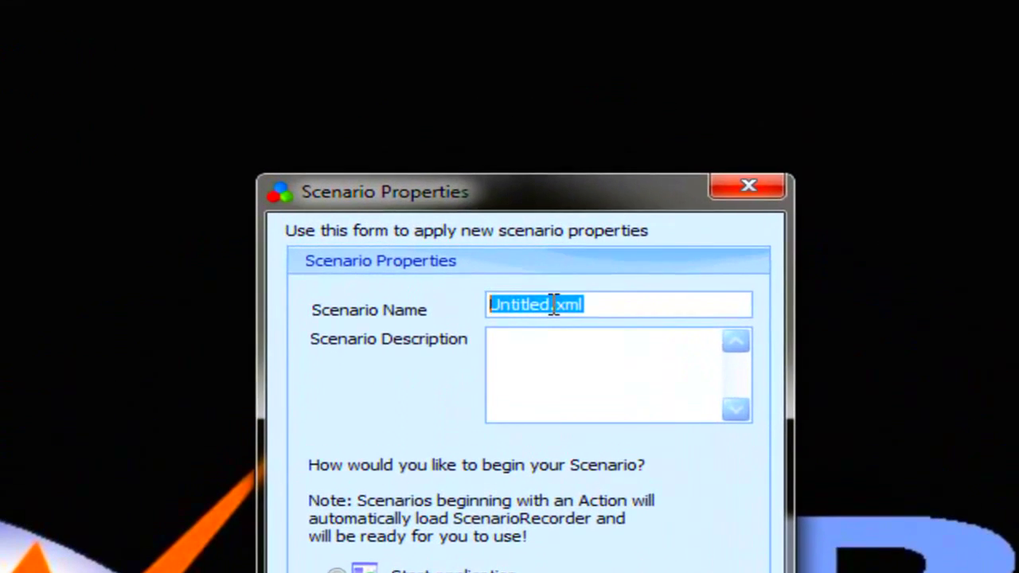
{"action": "left_click", "coordinate": [528, 178]}
{"action": "left_click_drag", "start_coordinate": [527, 178], "coordinate": [479, 180]}
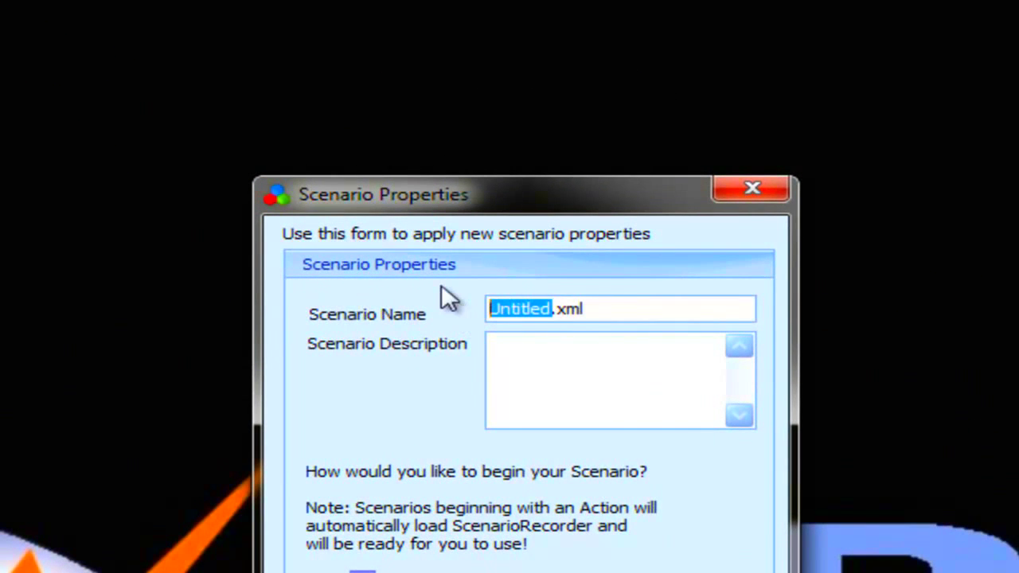
{"action": "type", "text": "Sear"}
{"action": "type", "text": "chNRG"}
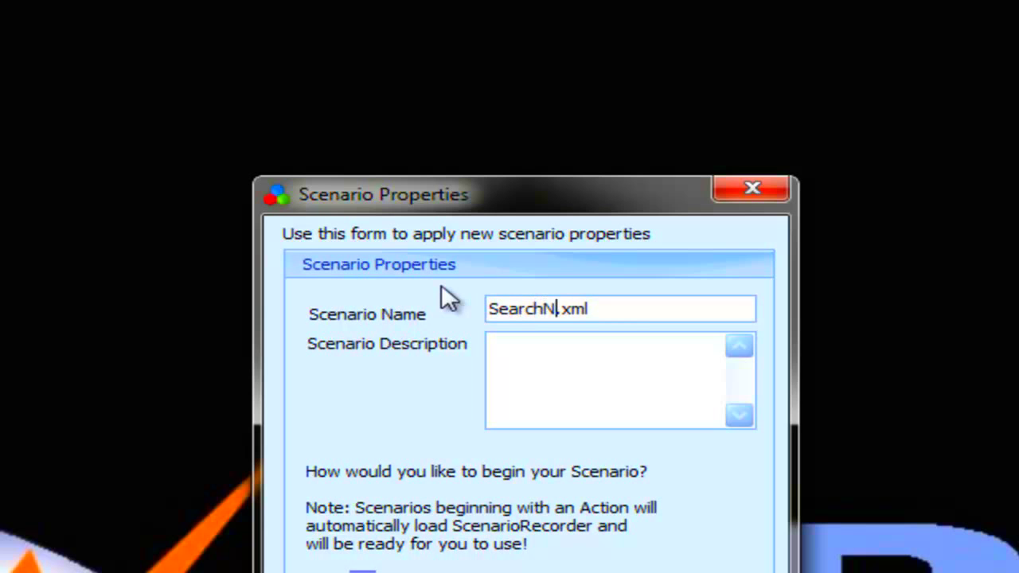
{"action": "type", "text": "Global"}
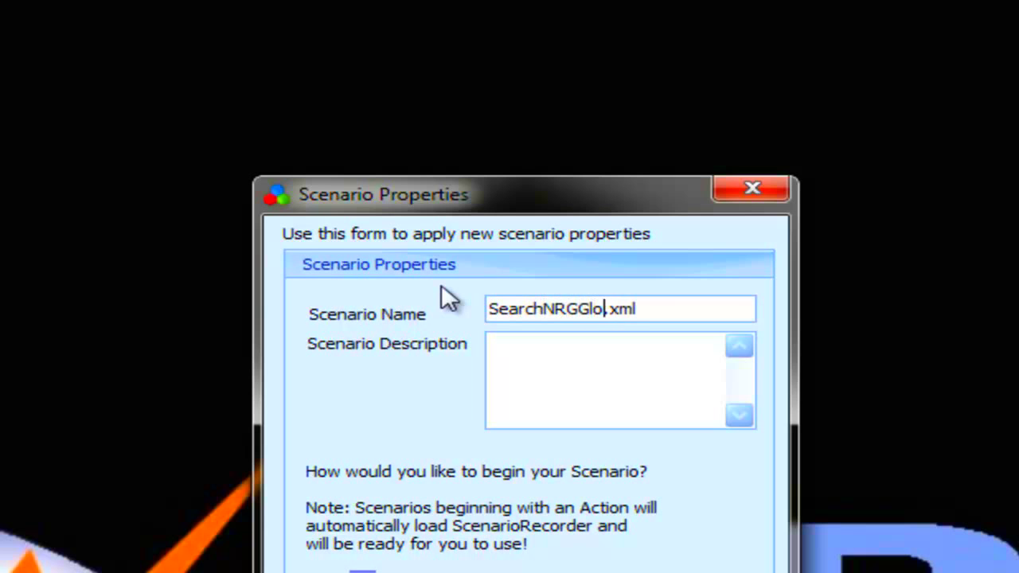
{"action": "type", "text": "2"}
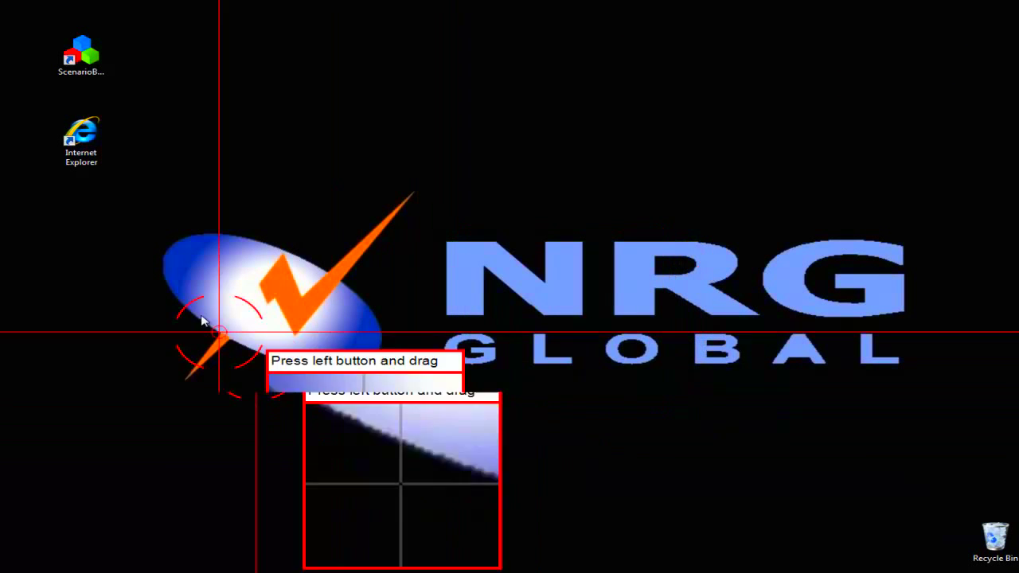
- Capture the IE desktop icon as image IEIcon, then double-click it to launch Internet Explorer
{"action": "left_click", "coordinate": [64, 120]}
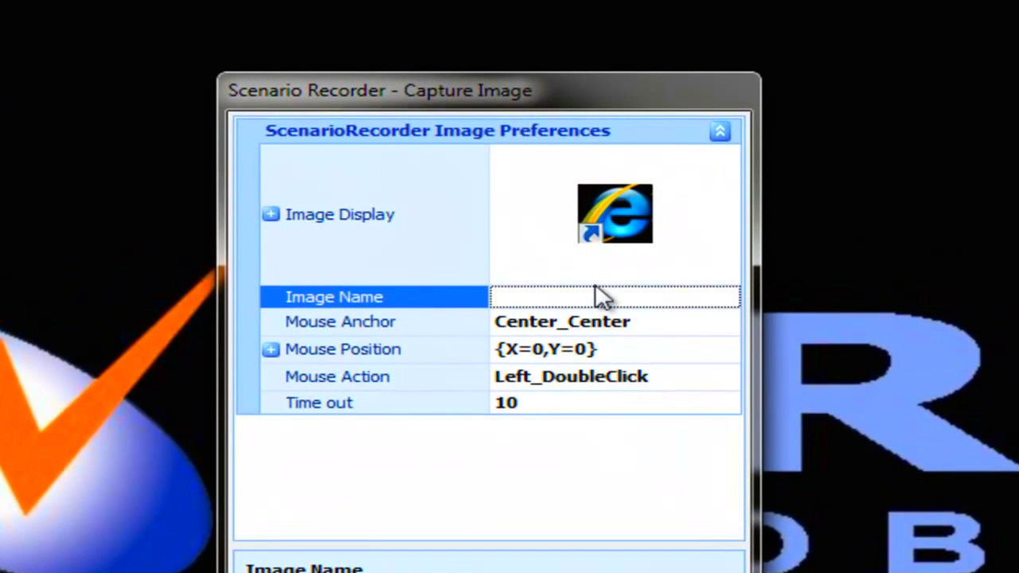
{"action": "type", "text": "IEIcon"}
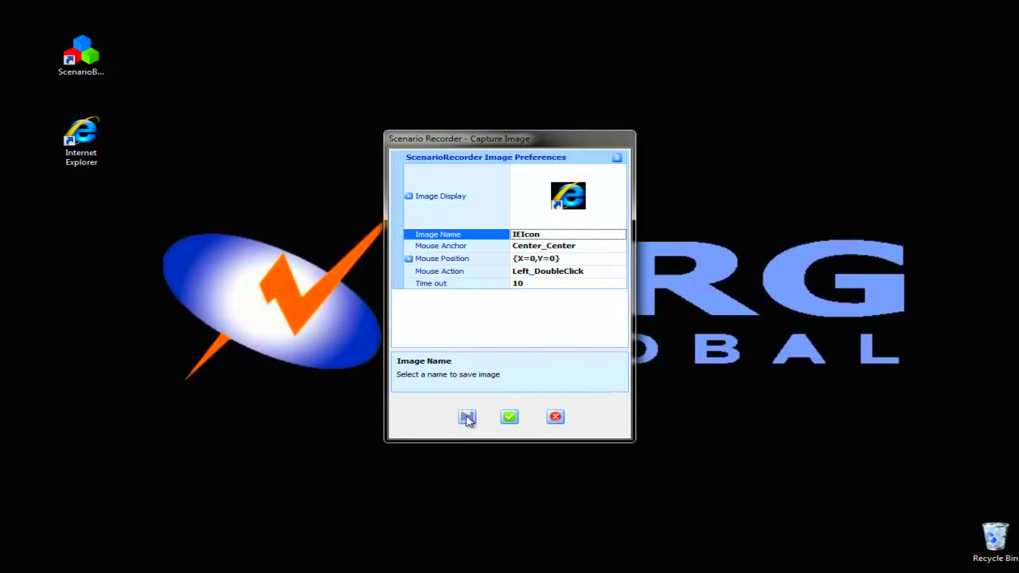
{"action": "left_click", "coordinate": [467, 417]}
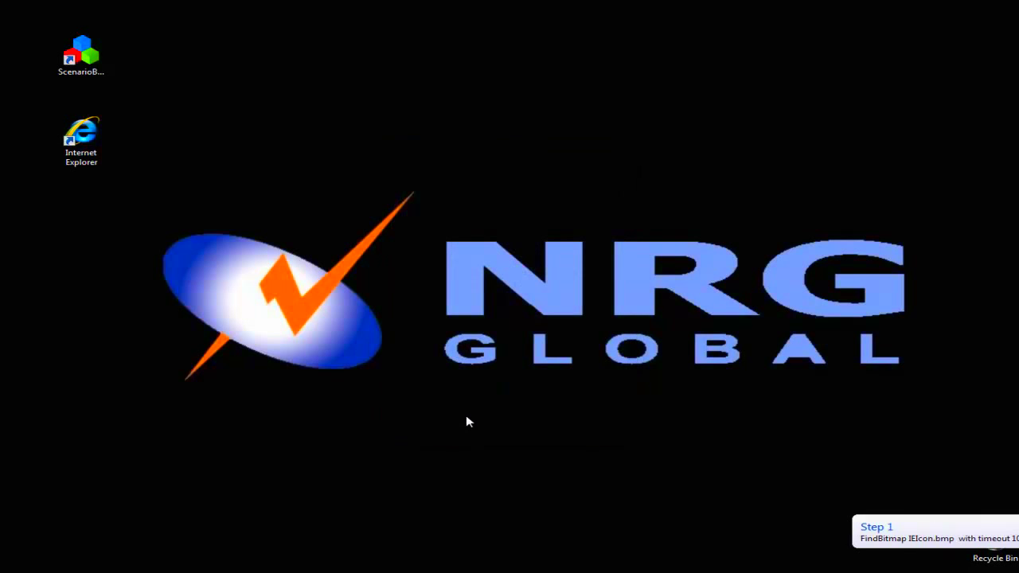
{"action": "double_click", "coordinate": [82, 134]}
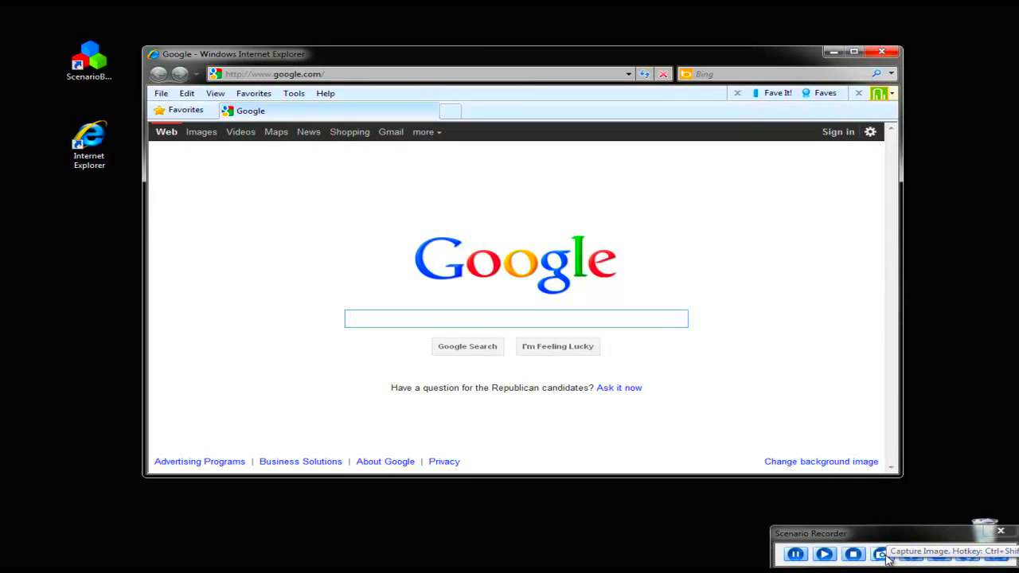
- Capture Google's G logo as a step with Center_Bottom anchor and Left_Click action
{"action": "left_click", "coordinate": [879, 554]}
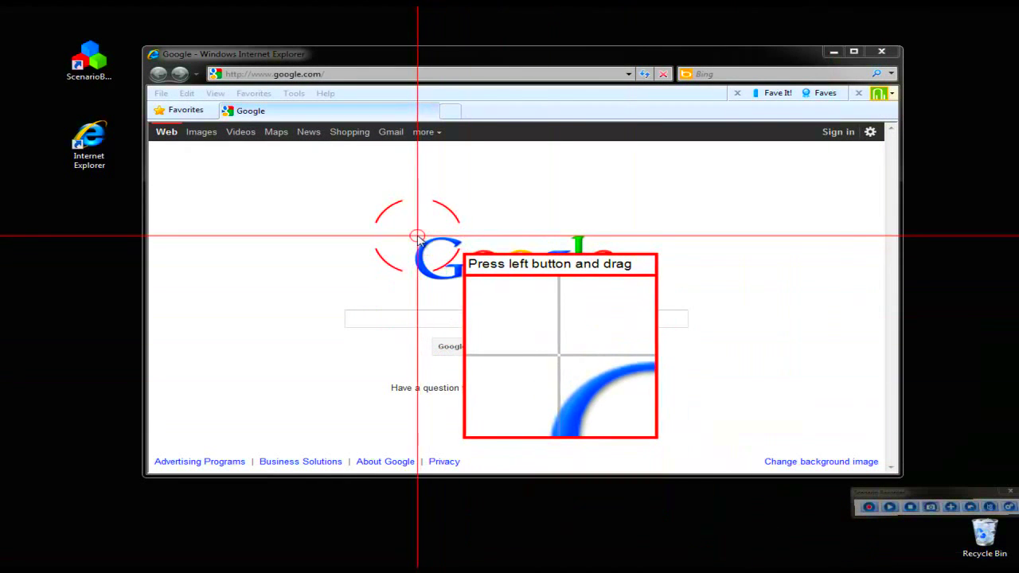
{"action": "left_click_drag", "start_coordinate": [417, 237], "coordinate": [463, 328]}
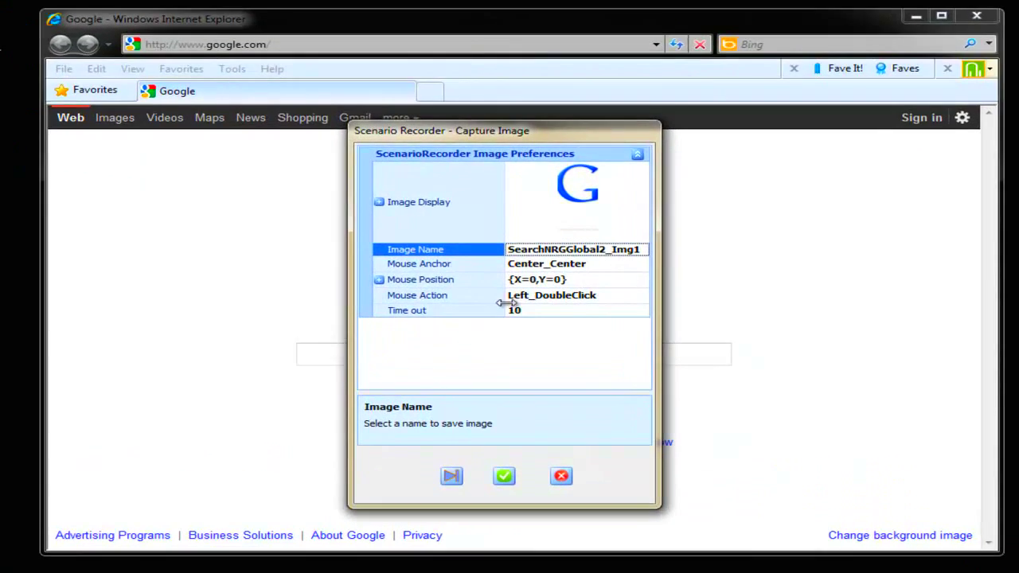
{"action": "left_click", "coordinate": [641, 265]}
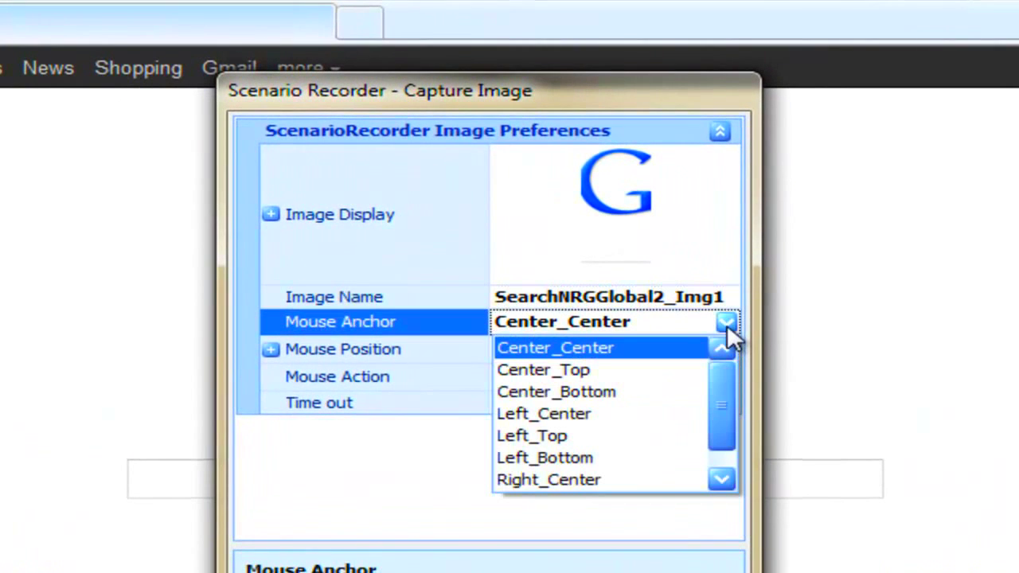
{"action": "left_click", "coordinate": [624, 391]}
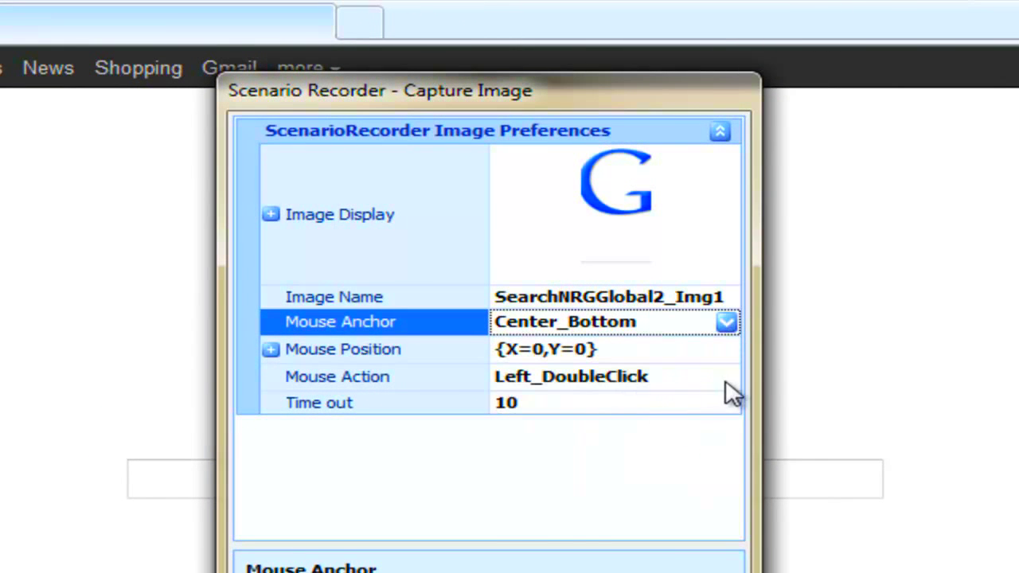
{"action": "left_click", "coordinate": [726, 379]}
{"action": "left_click", "coordinate": [634, 400]}
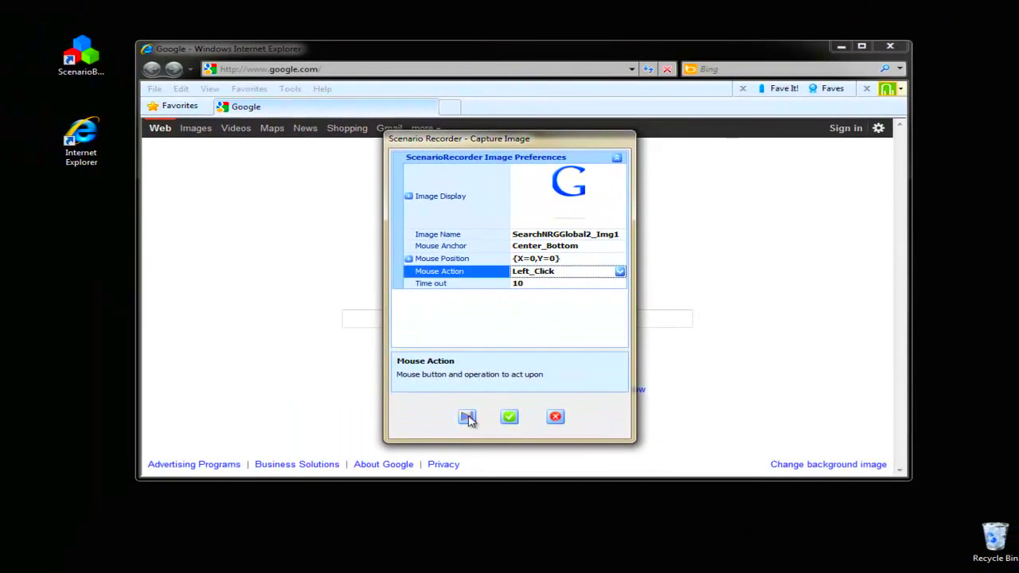
{"action": "left_click", "coordinate": [467, 417]}
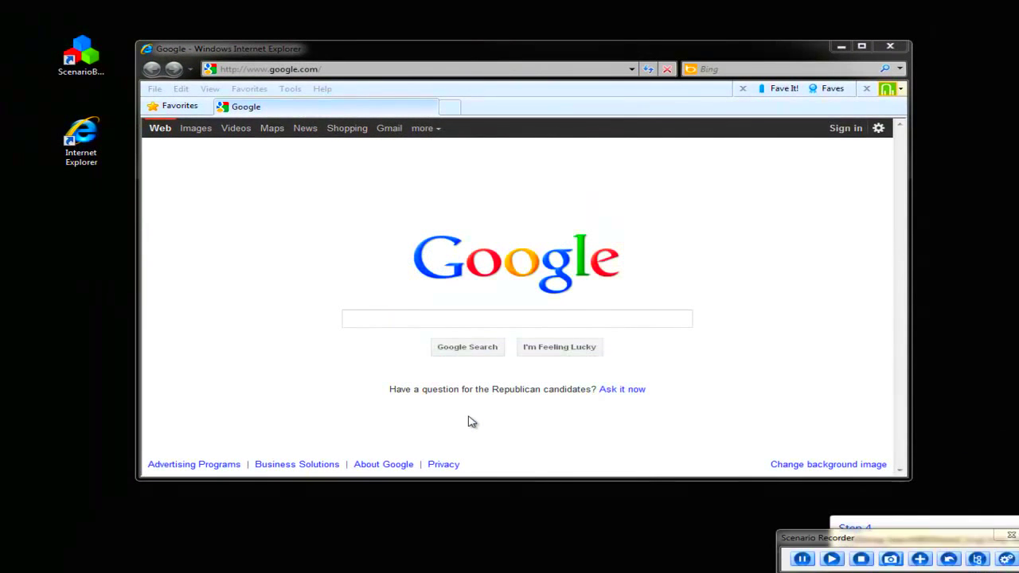
- Search Google for 'nrg global', capture the Load testing tools result as a step, and open it
{"action": "left_click", "coordinate": [441, 322]}
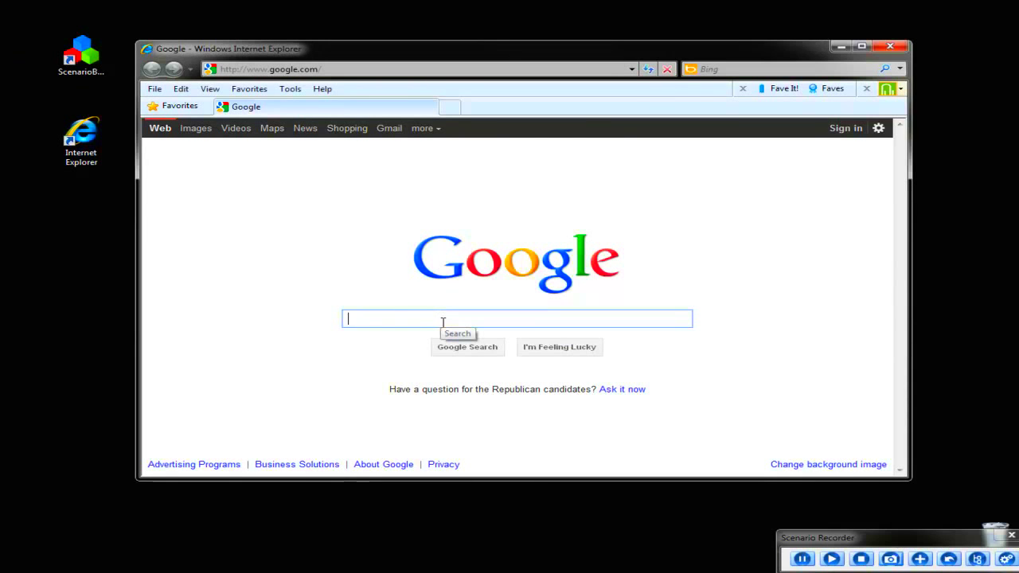
{"action": "type", "text": "n"}
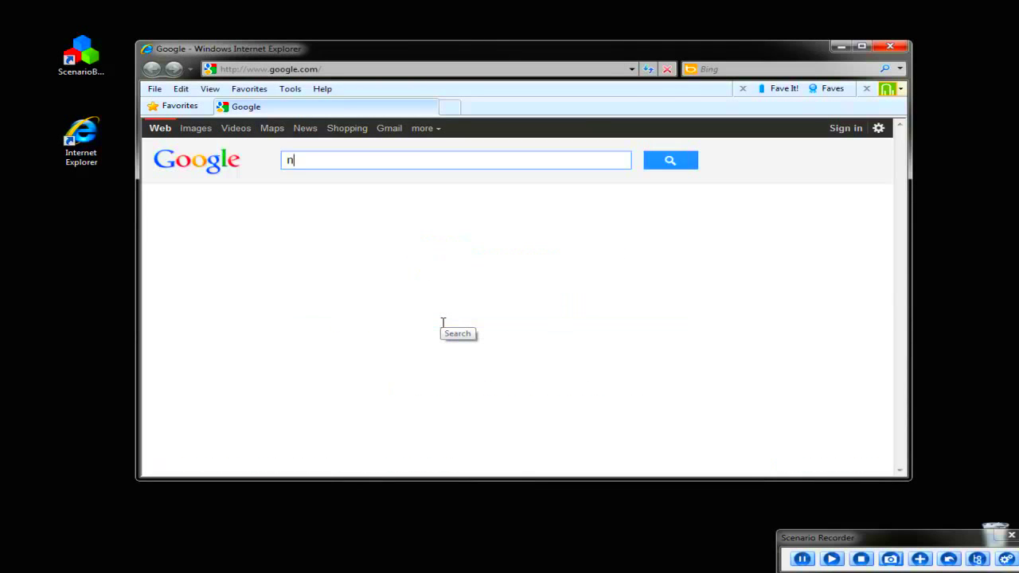
{"action": "type", "text": "rg global"}
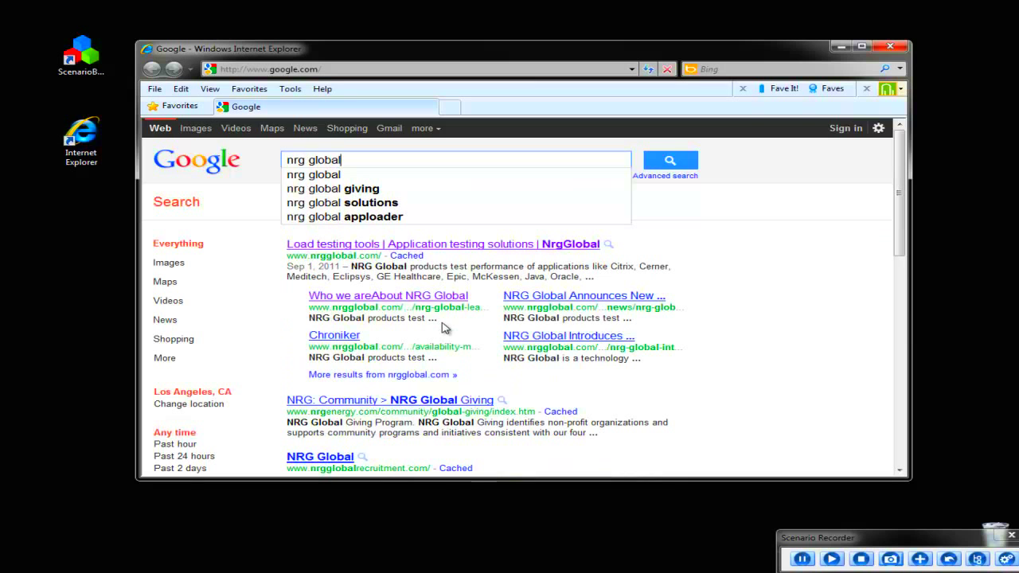
{"action": "left_click", "coordinate": [890, 559]}
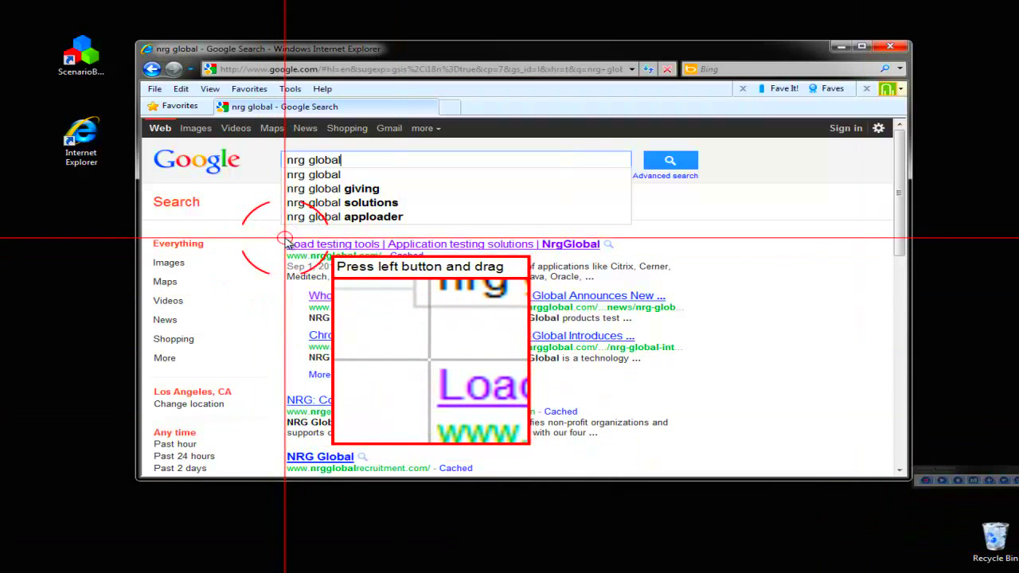
{"action": "left_click_drag", "start_coordinate": [288, 238], "coordinate": [387, 255]}
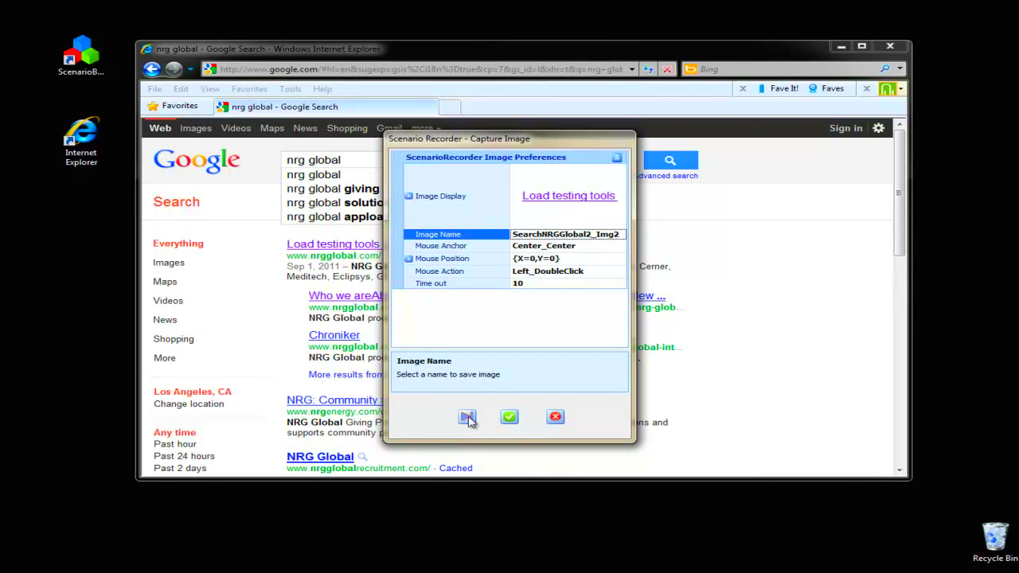
{"action": "left_click", "coordinate": [467, 417]}
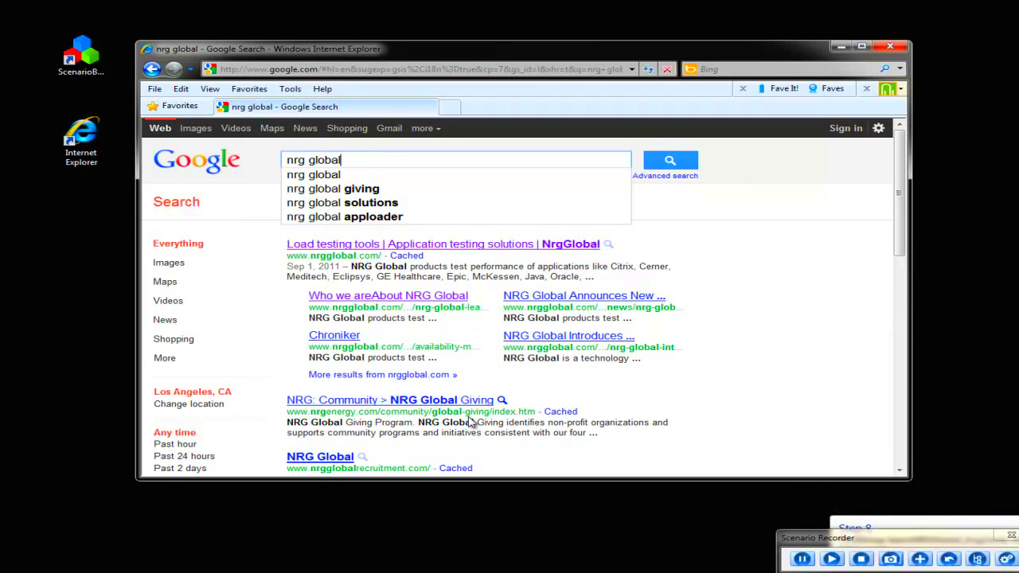
{"action": "left_click", "coordinate": [335, 247]}
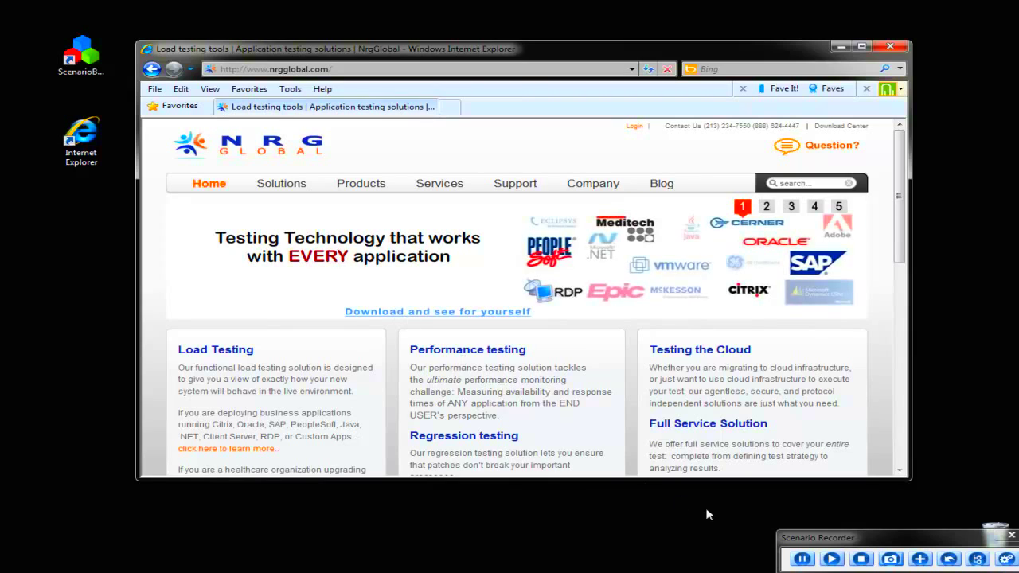
- Stop recording, move the IE desktop shortcut to the top-right corner, and play the scenario
{"action": "left_click", "coordinate": [862, 559]}
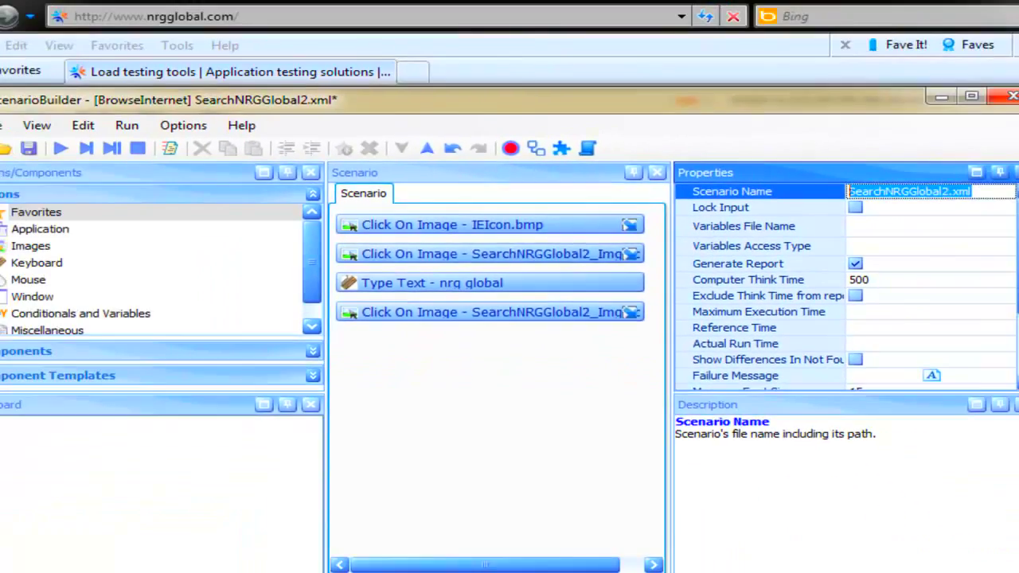
{"action": "left_click", "coordinate": [891, 43]}
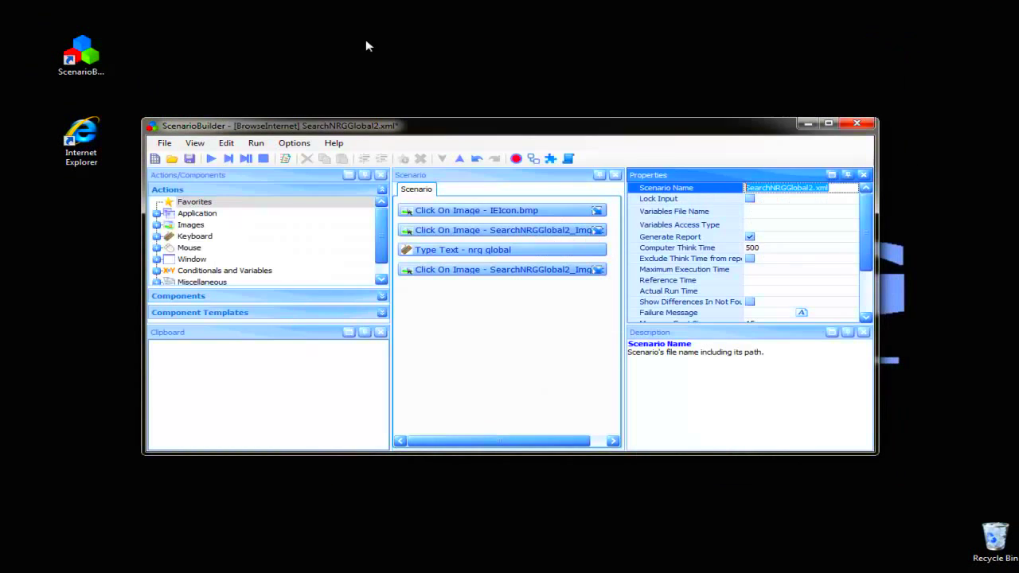
{"action": "left_click", "coordinate": [86, 140]}
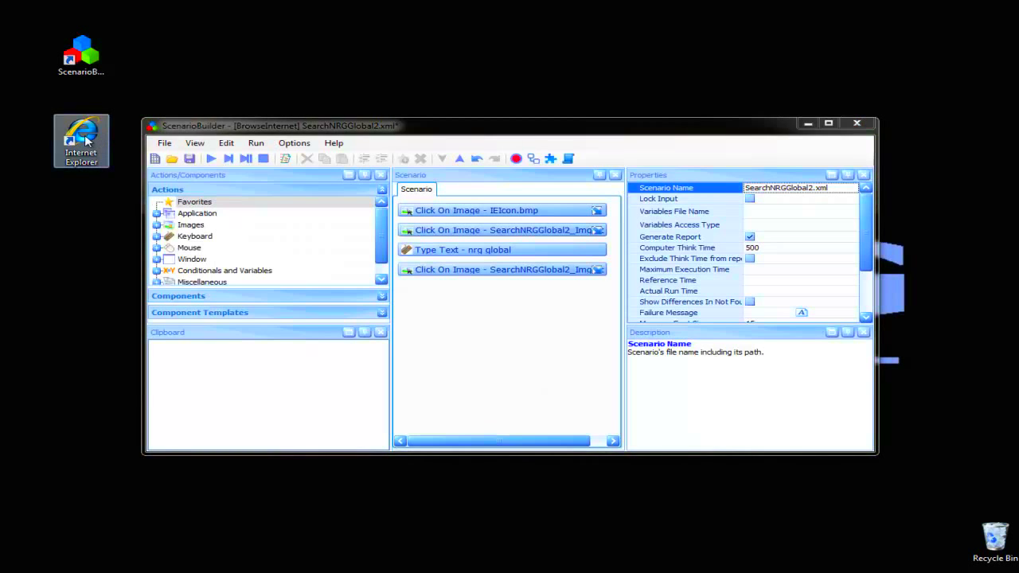
{"action": "left_click_drag", "start_coordinate": [85, 141], "coordinate": [942, 53]}
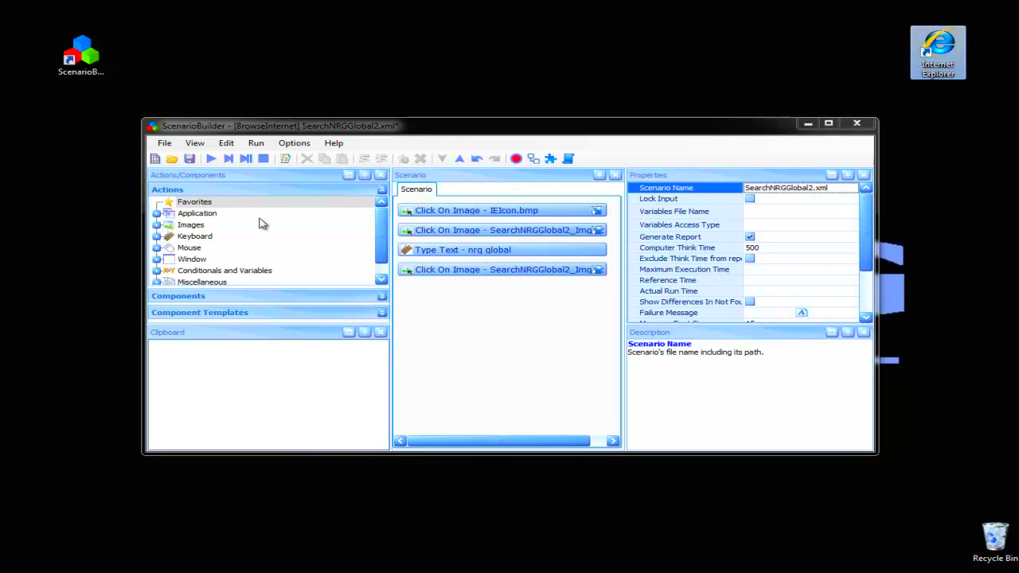
{"action": "left_click", "coordinate": [211, 159]}
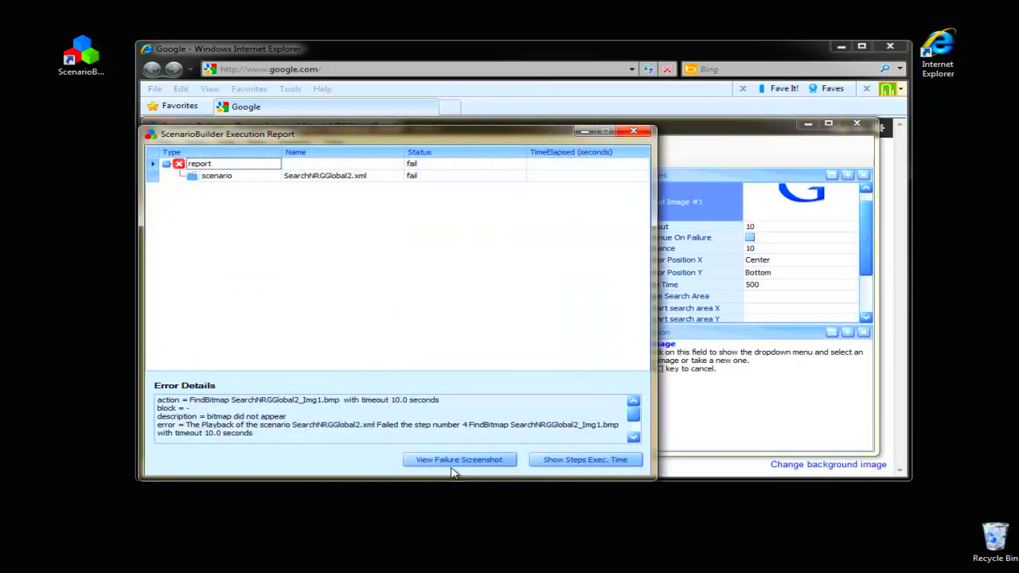
- Review step 4's failure screenshot in Windows Photo Viewer, then close it
{"action": "left_click", "coordinate": [447, 463]}
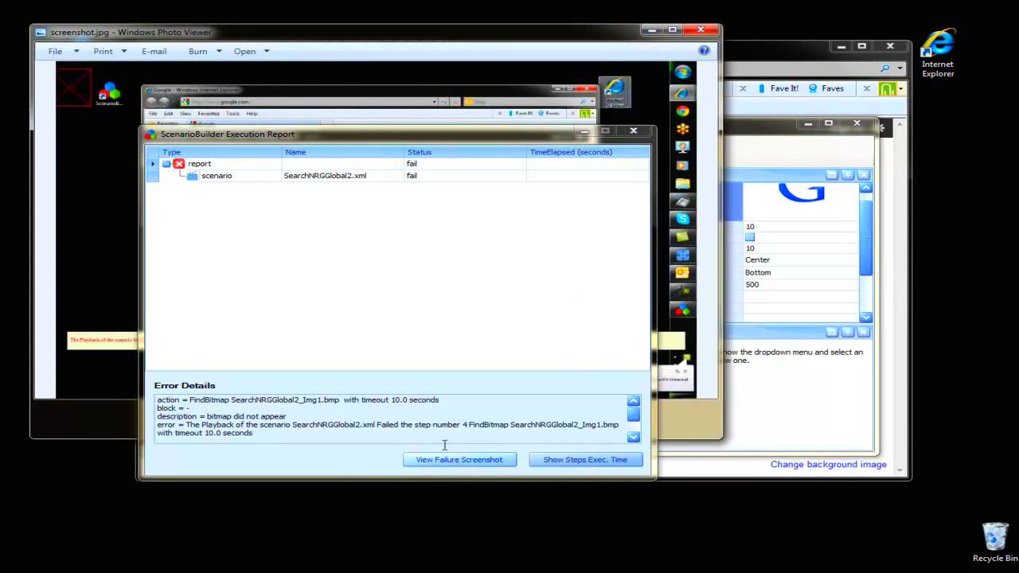
{"action": "left_click_drag", "start_coordinate": [378, 141], "coordinate": [794, 140]}
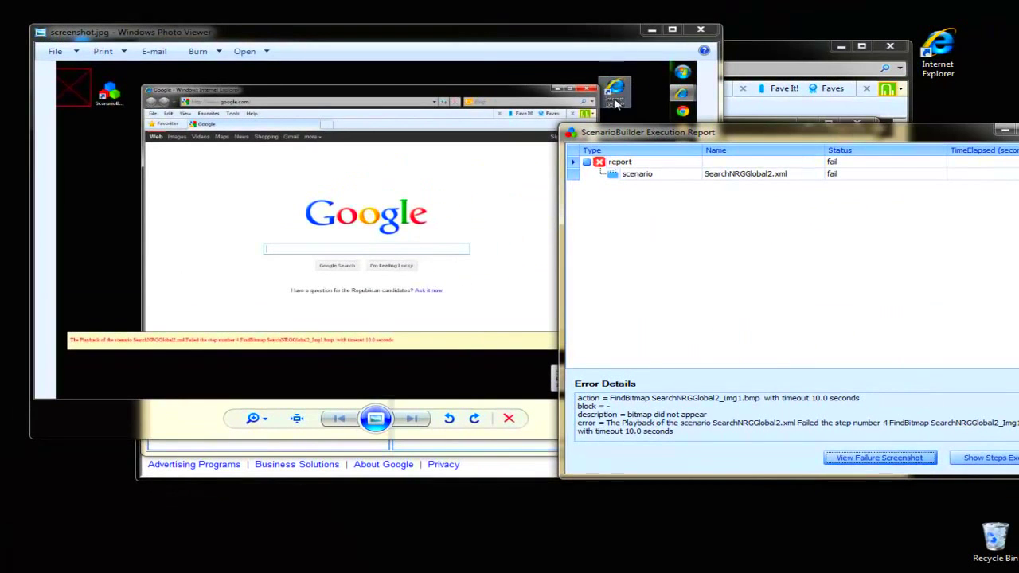
{"action": "left_click", "coordinate": [700, 29]}
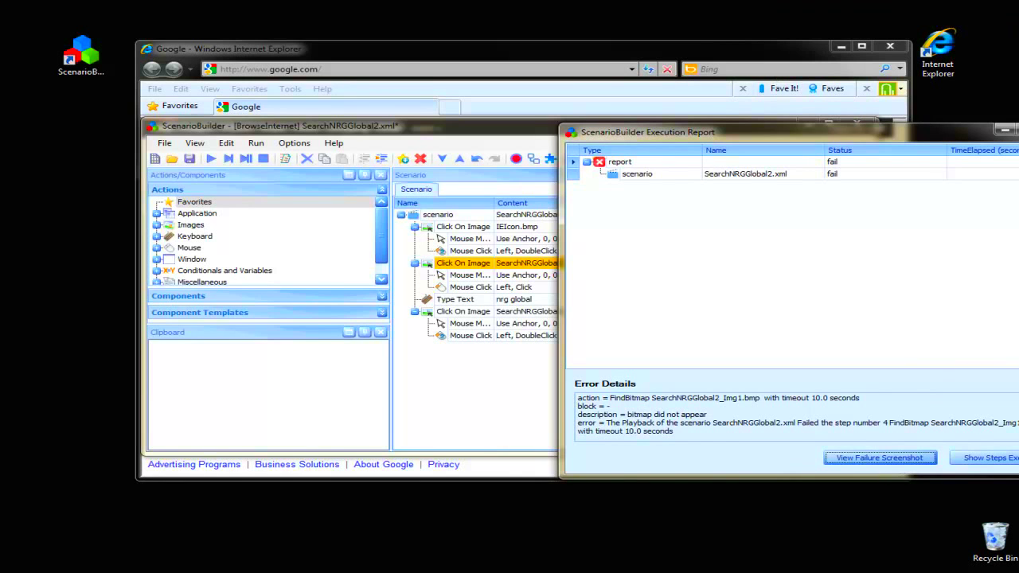
- Close the execution report and start capturing a second find image for step 4
{"action": "key", "text": "alt+F4"}
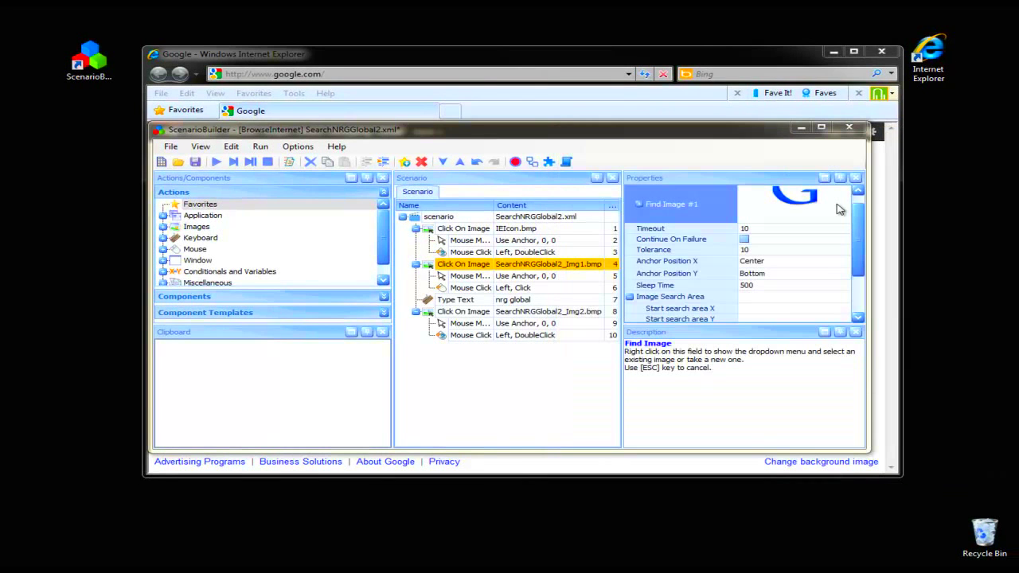
{"action": "scroll", "coordinate": [858, 226], "scroll_direction": "up", "scroll_amount": 1}
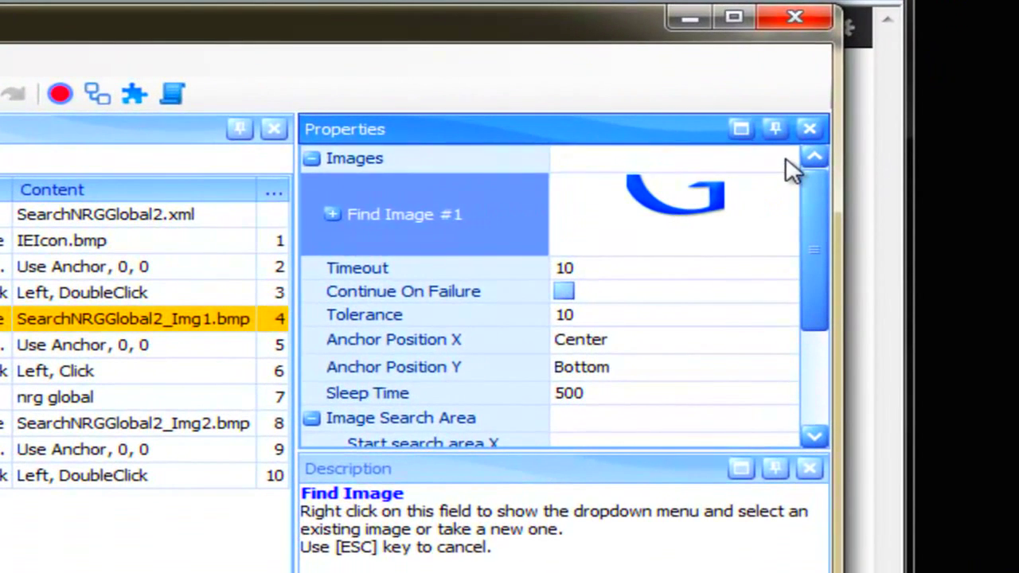
{"action": "left_click", "coordinate": [791, 166]}
{"action": "left_click", "coordinate": [792, 170]}
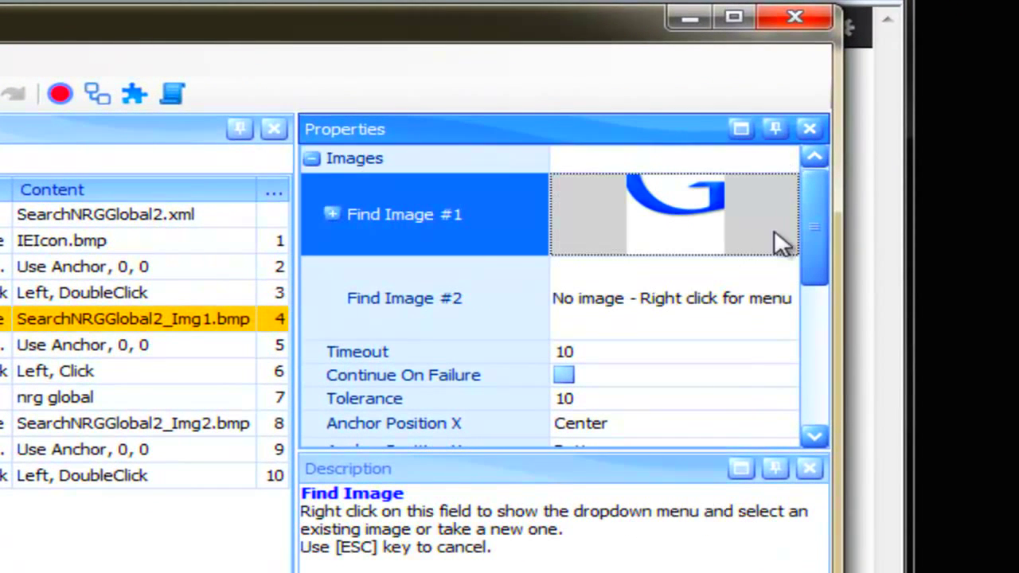
{"action": "right_click", "coordinate": [655, 302]}
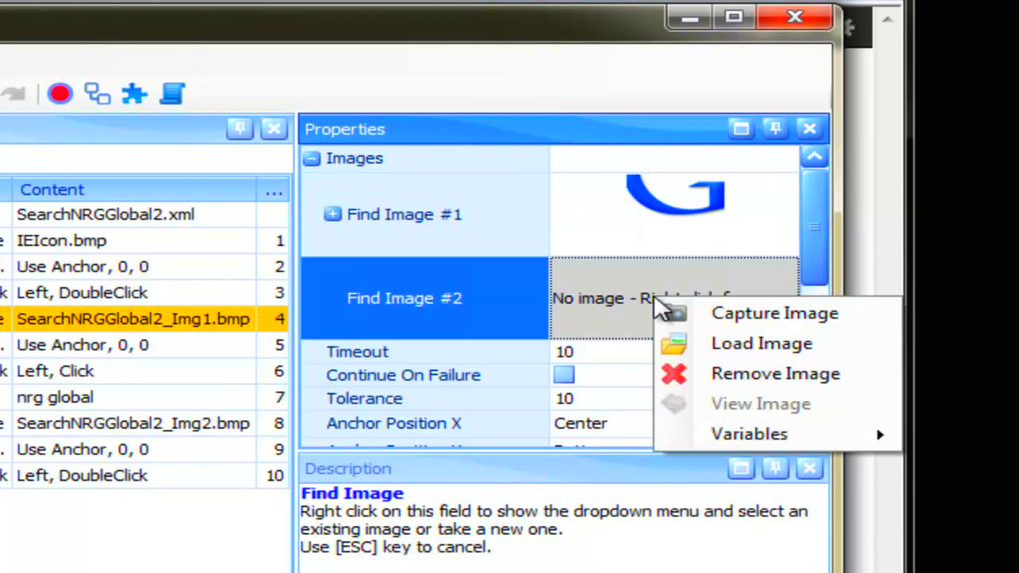
{"action": "left_click", "coordinate": [724, 315]}
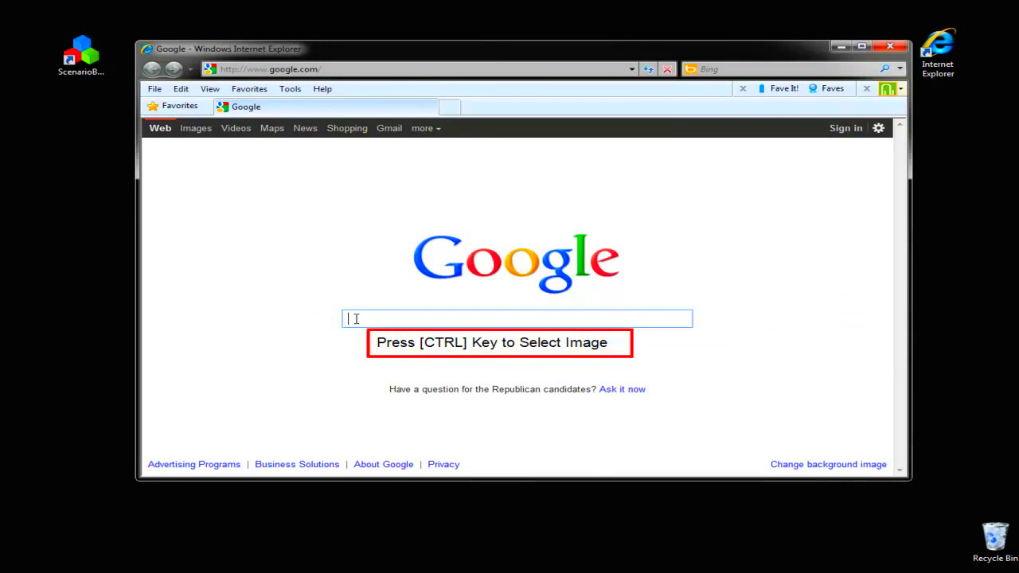
- Capture the focused blue Google search box area as image GoogleSearchBoxBlue
{"action": "left_click", "coordinate": [356, 319]}
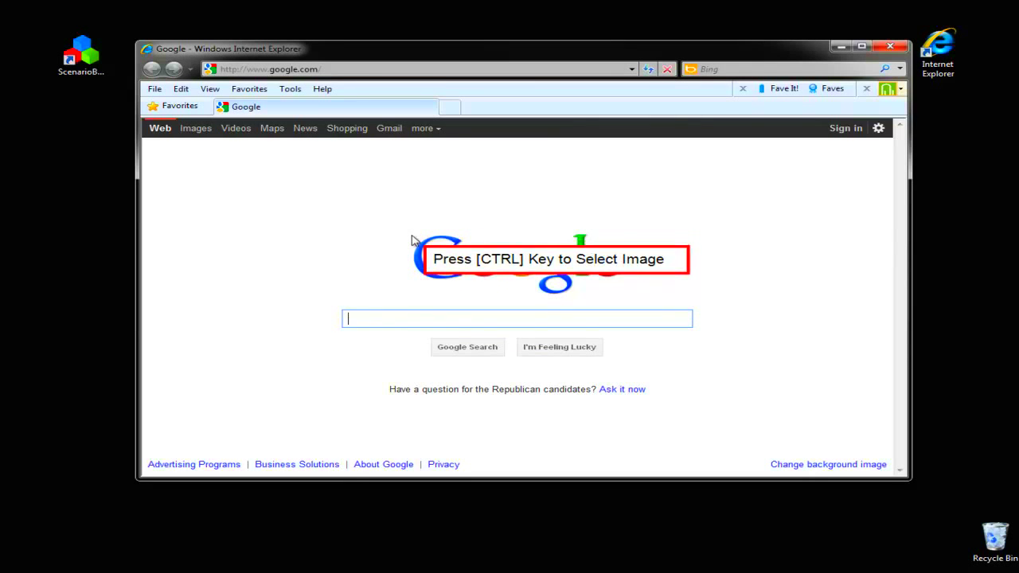
{"action": "key", "text": "ctrl"}
{"action": "left_click_drag", "start_coordinate": [412, 235], "coordinate": [463, 326]}
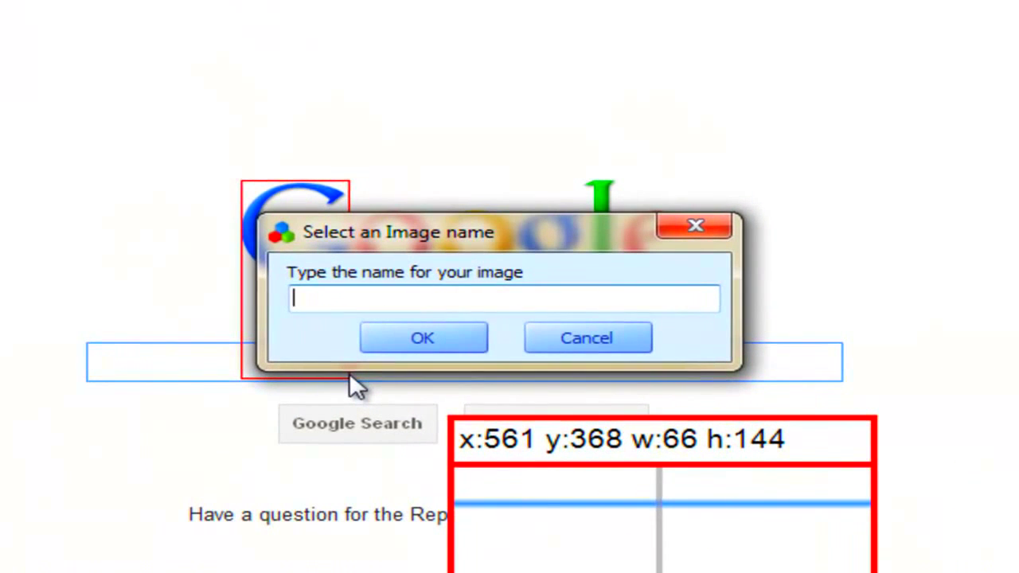
{"action": "type", "text": "Google"}
{"action": "key", "text": "BackSpace"}
{"action": "type", "text": "S"}
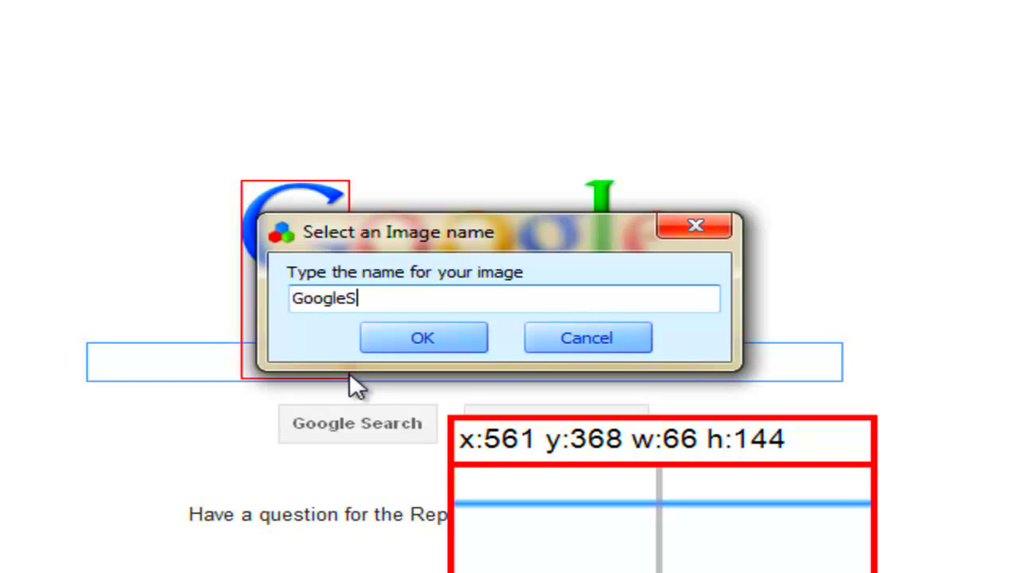
{"action": "type", "text": "earchBoxBlu"}
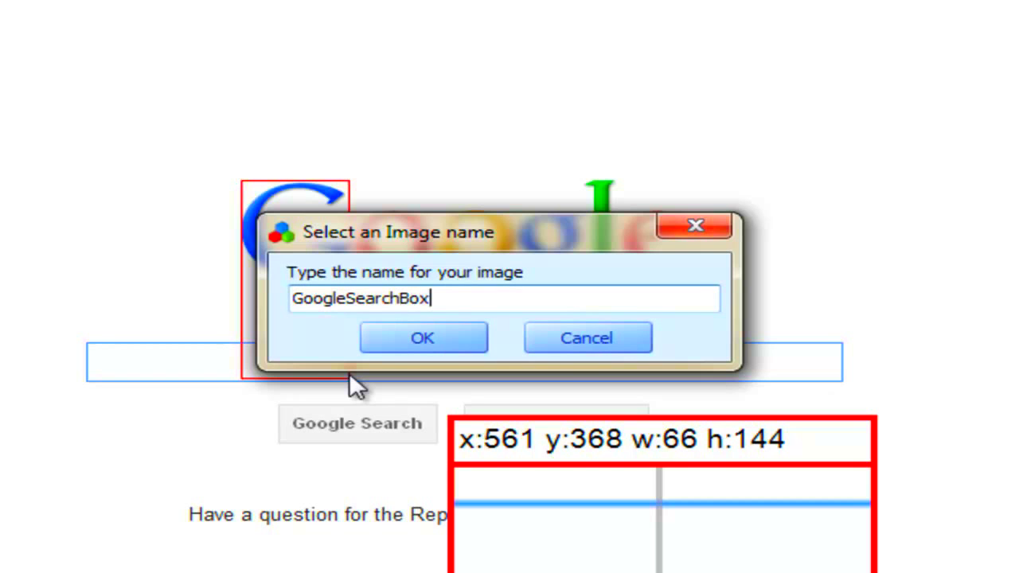
{"action": "type", "text": "e"}
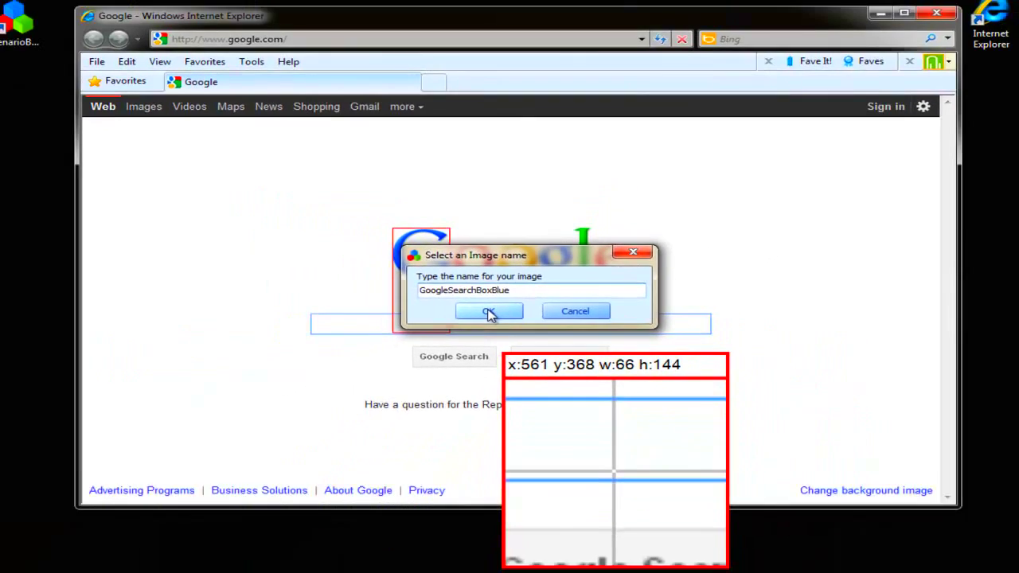
{"action": "left_click", "coordinate": [489, 313]}
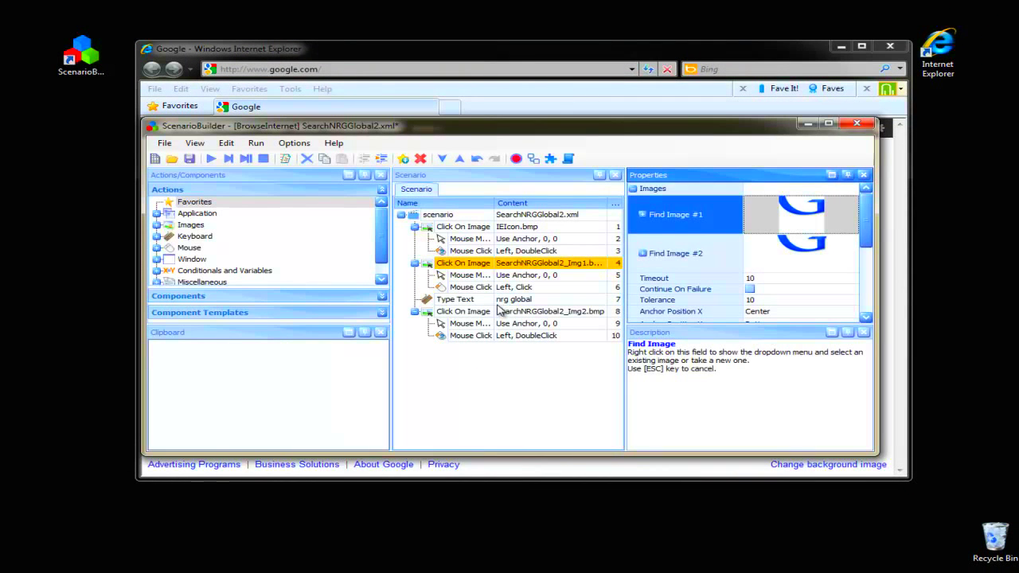
- Close Internet Explorer and replay the scenario, which searches 'nrg global' and opens the result
{"action": "left_click", "coordinate": [892, 47]}
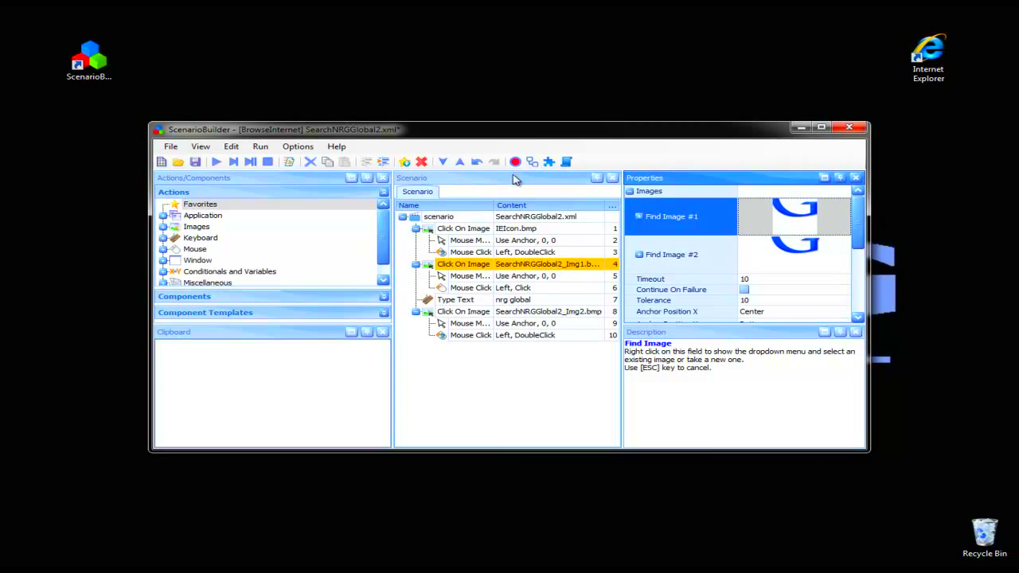
{"action": "left_click", "coordinate": [218, 162]}
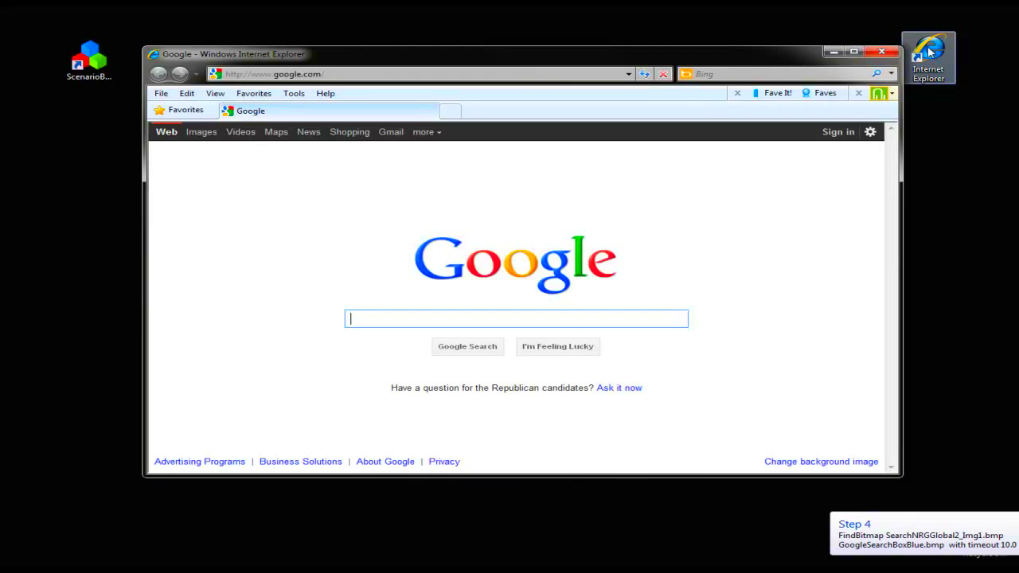
{"action": "left_click", "coordinate": [438, 328]}
{"action": "type", "text": "nrg global"}
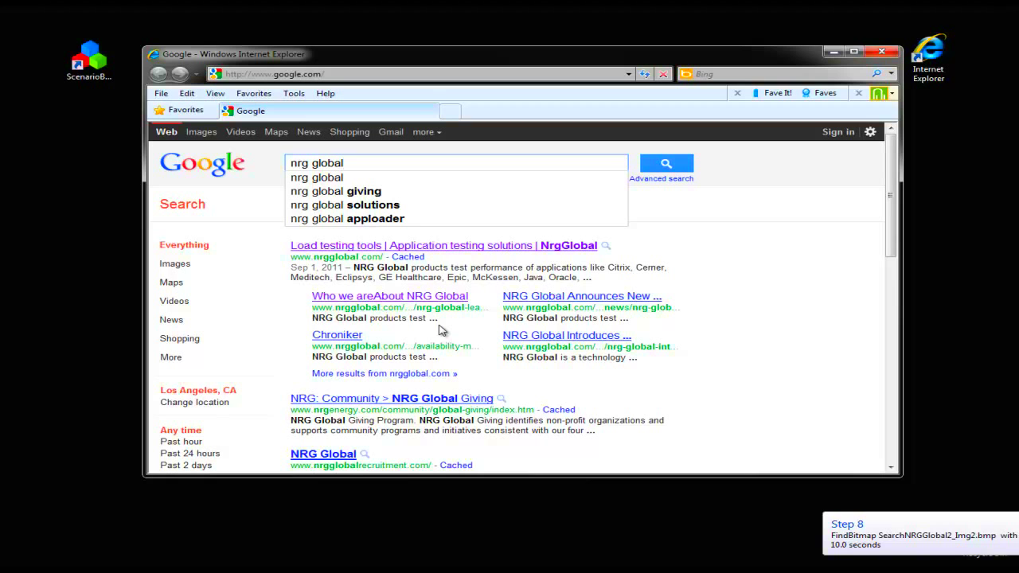
{"action": "double_click", "coordinate": [335, 250]}
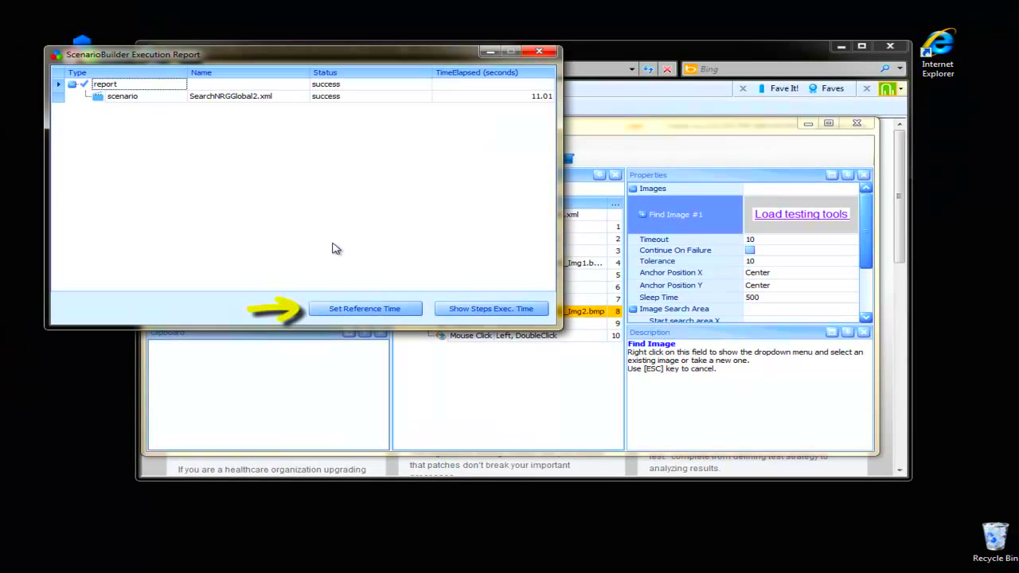
- Close the success report and save SearchNRGGlobal2.xml
{"action": "left_click", "coordinate": [366, 309]}
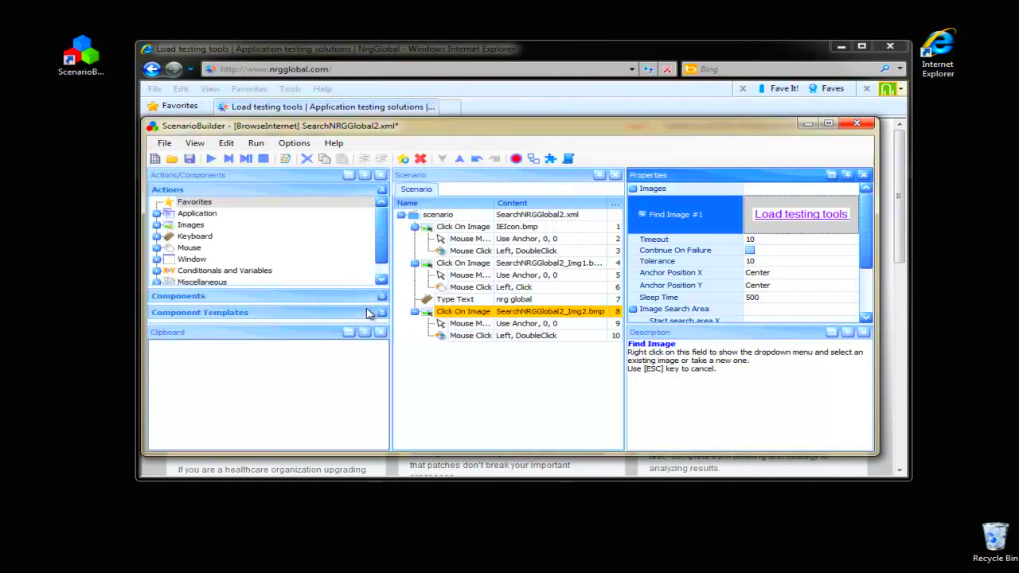
{"action": "left_click", "coordinate": [164, 142]}
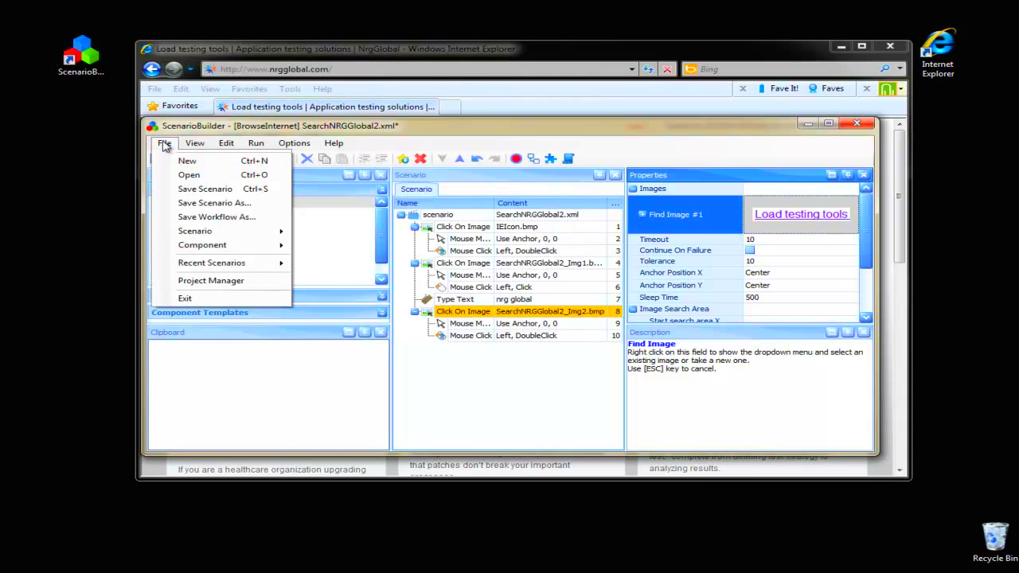
{"action": "left_click", "coordinate": [205, 192]}
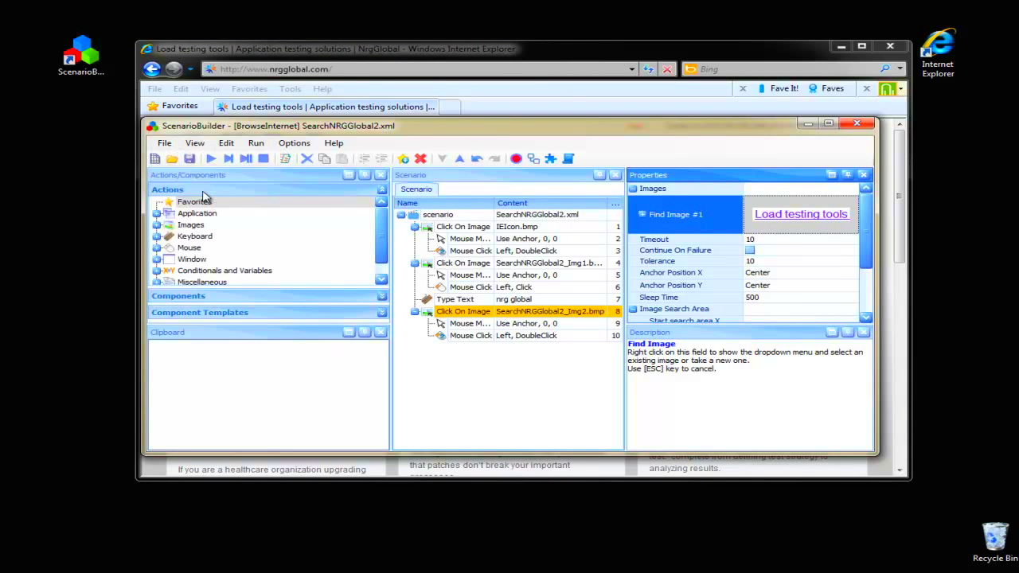